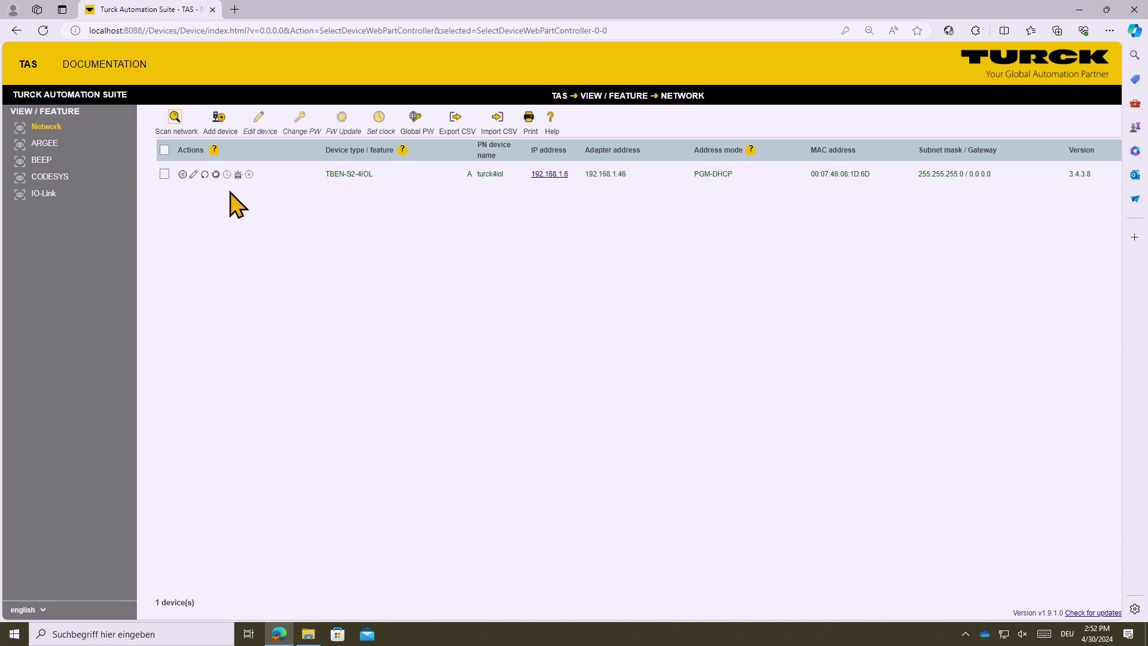
Step: Open the TBEN-S2-4IOL gateway in TAS and log in with the default password, skipping the password change
click(182, 174)
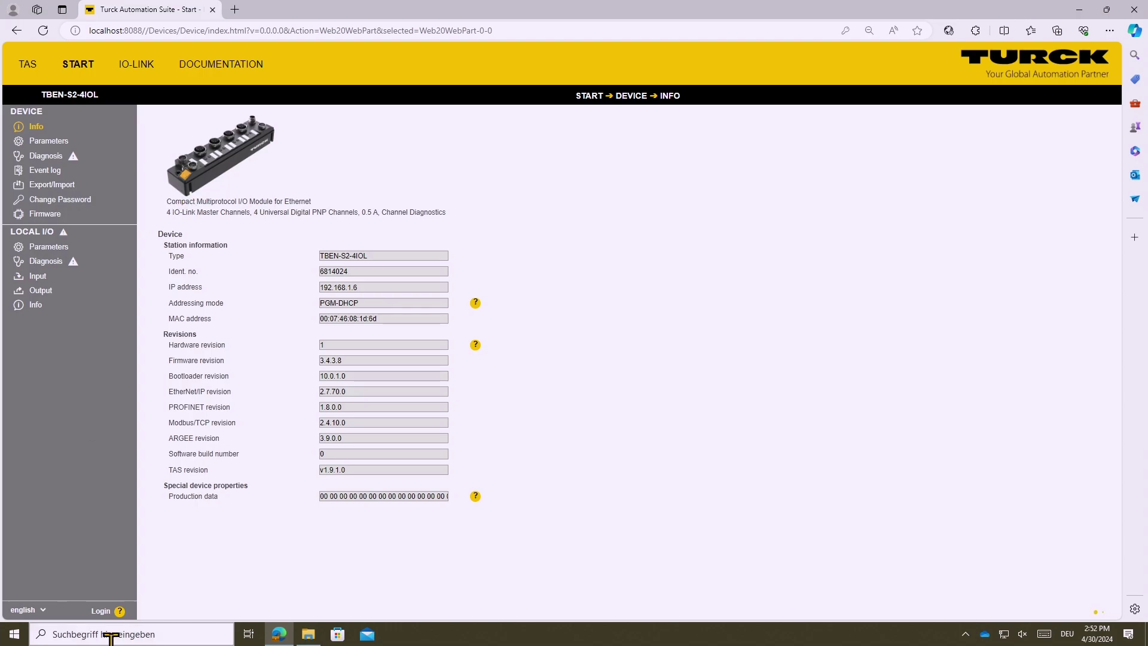
click(104, 611)
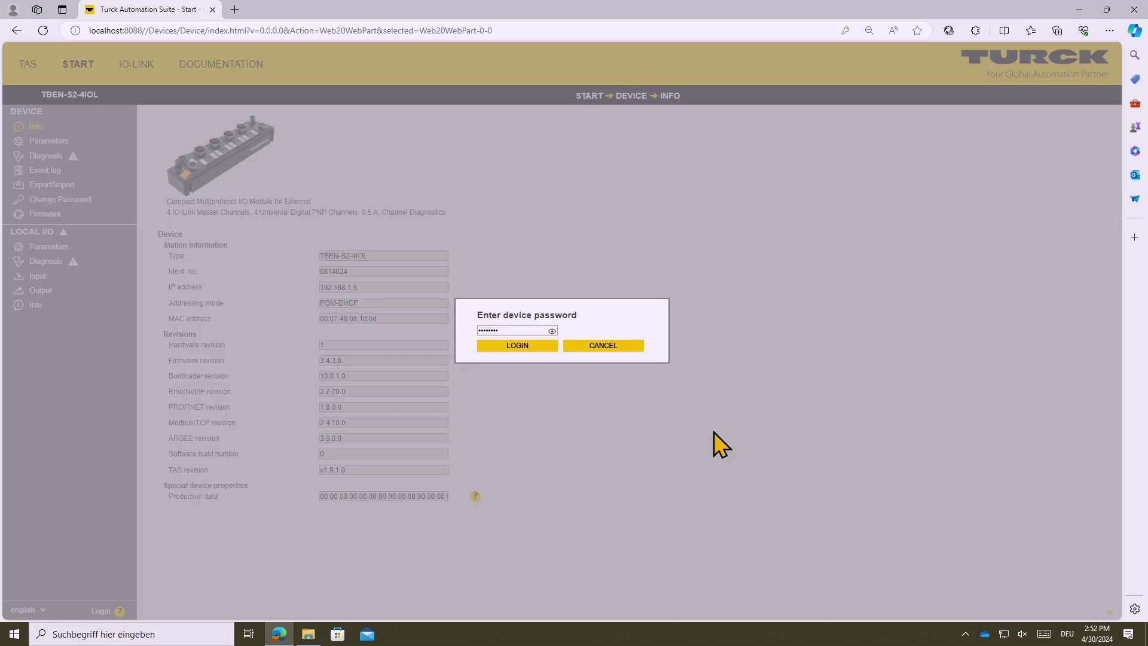
click(517, 346)
click(523, 353)
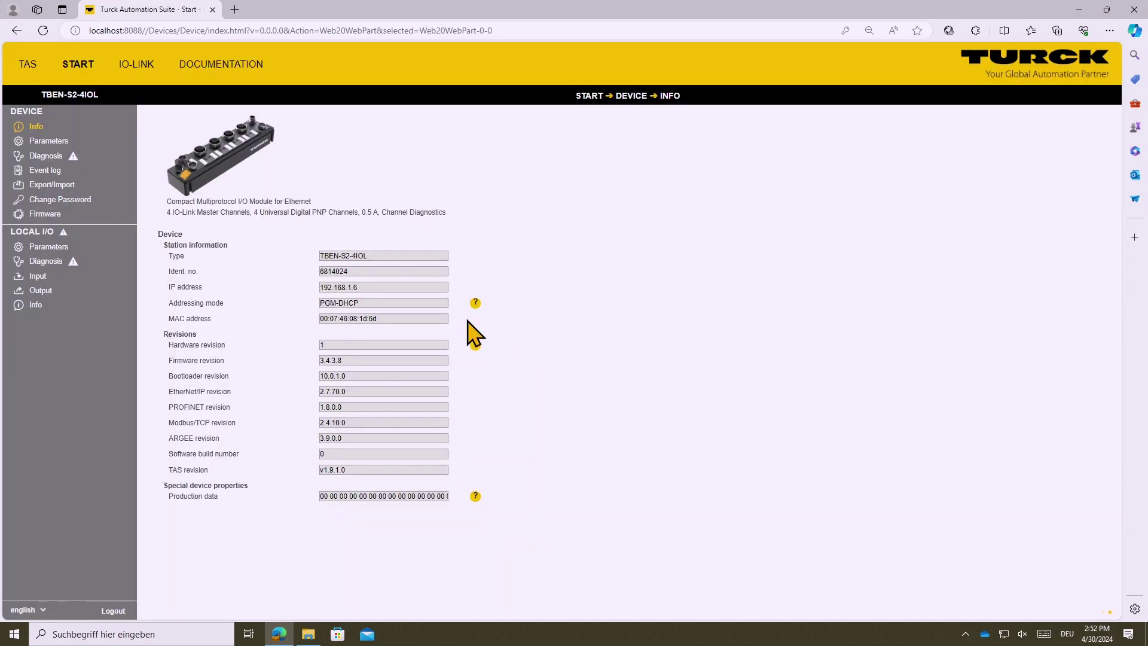
click(141, 66)
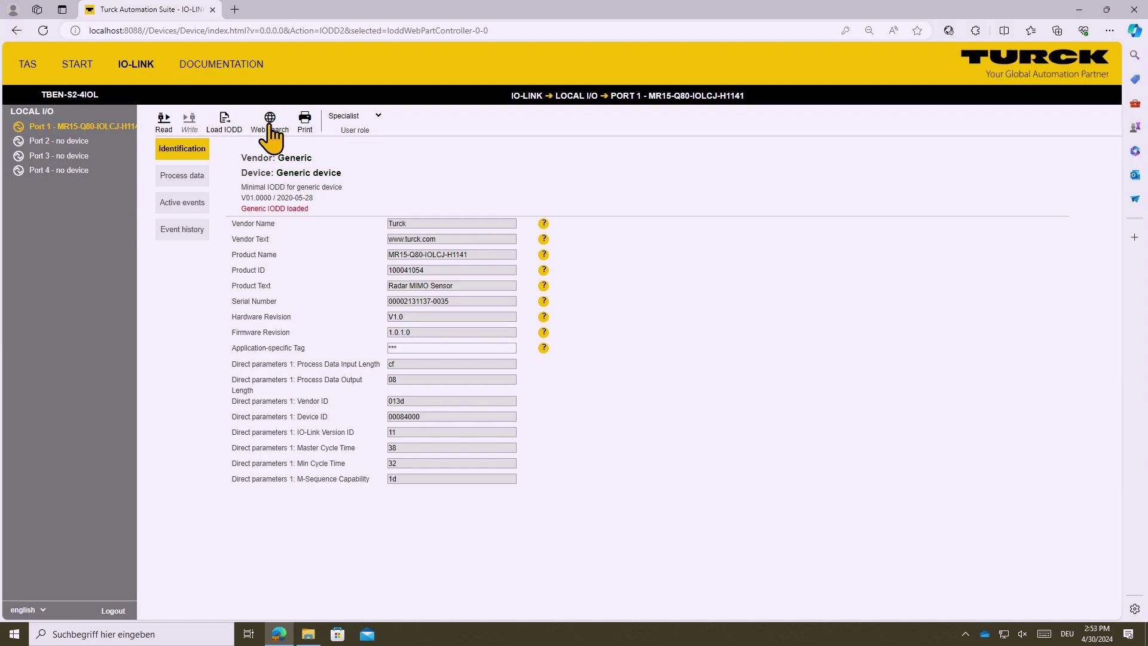
Step: Load the Turck IODD for the MR15-Q80-IOLCJ-H1141 radar sensor on Port 1 and show its radar monitor
click(268, 127)
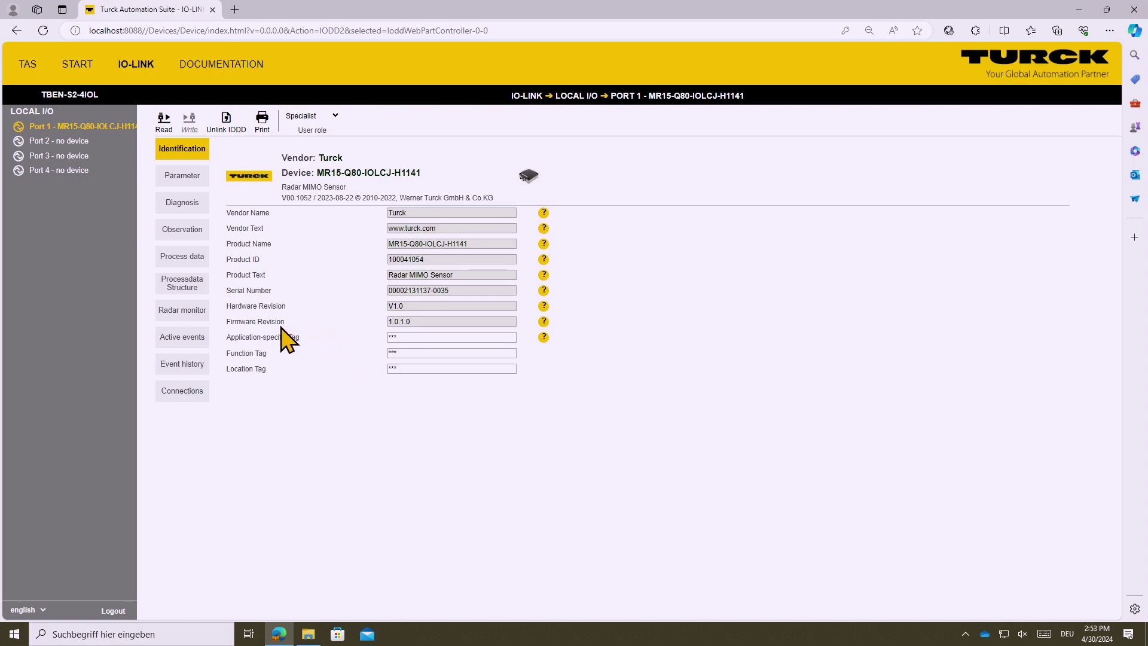
click(202, 314)
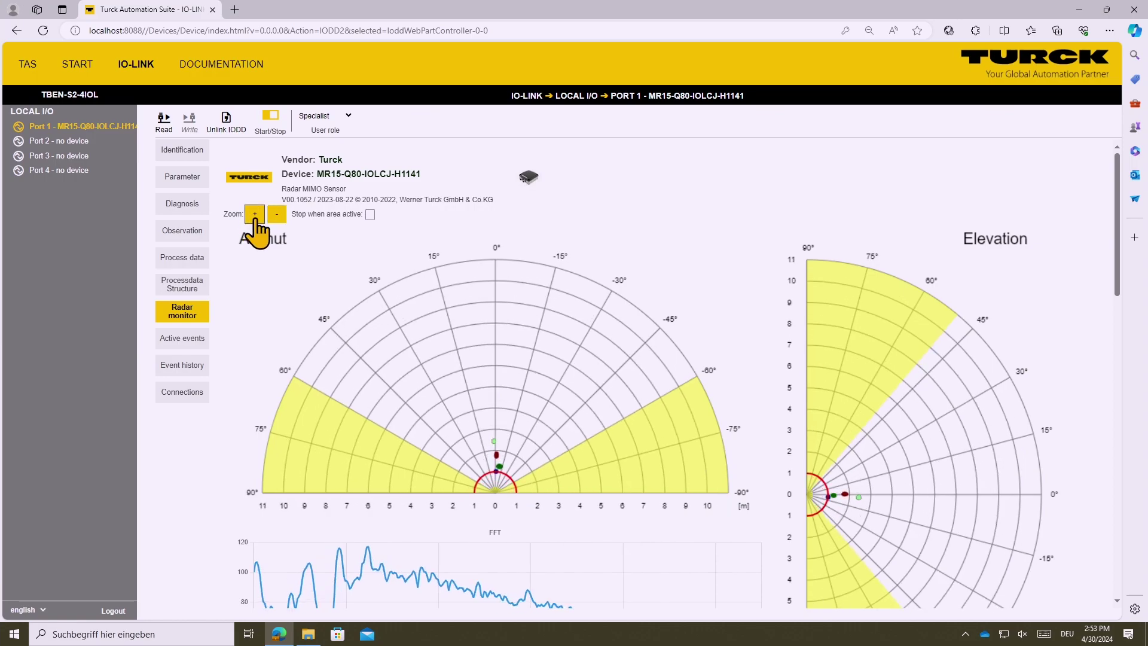
Step: Zoom the azimuth and elevation radar plots in twice to a 4 m range
click(255, 214)
click(254, 214)
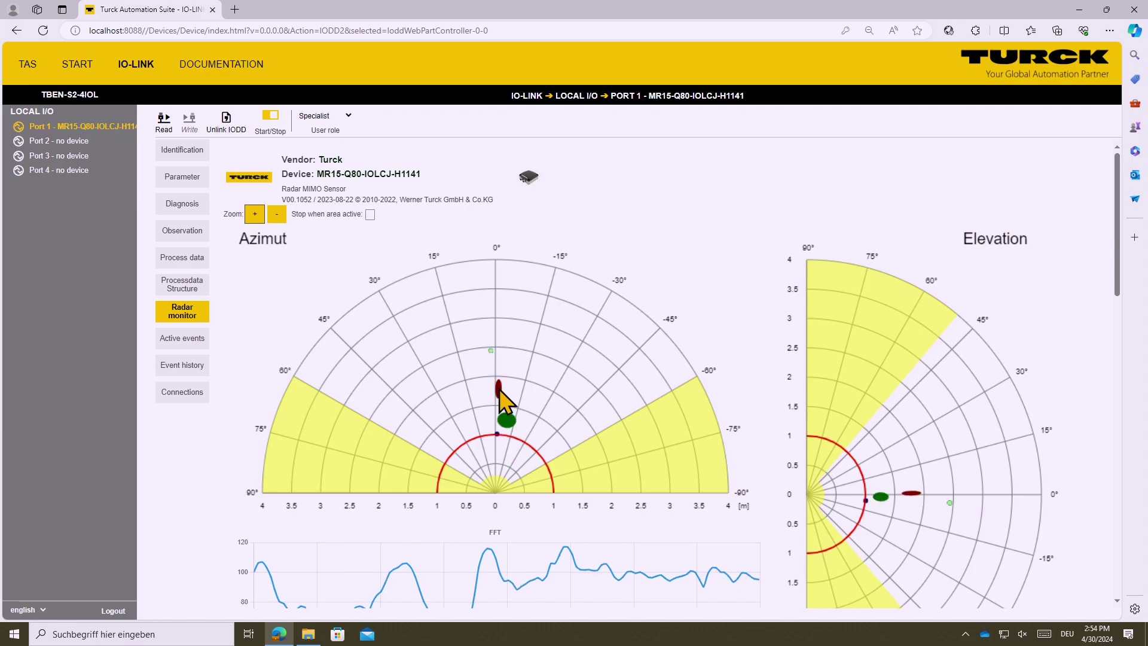
Step: Scroll past the FFT chart and target table down to the Radius Configuration section
scroll(478, 398, down, 9)
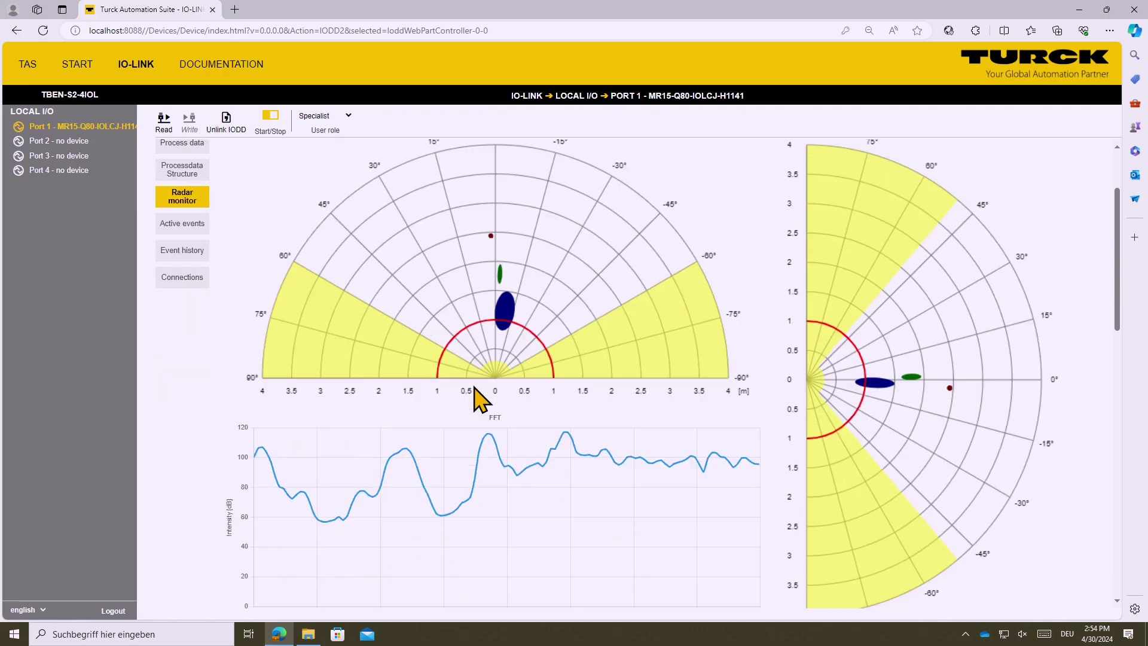
scroll(442, 392, down, 3)
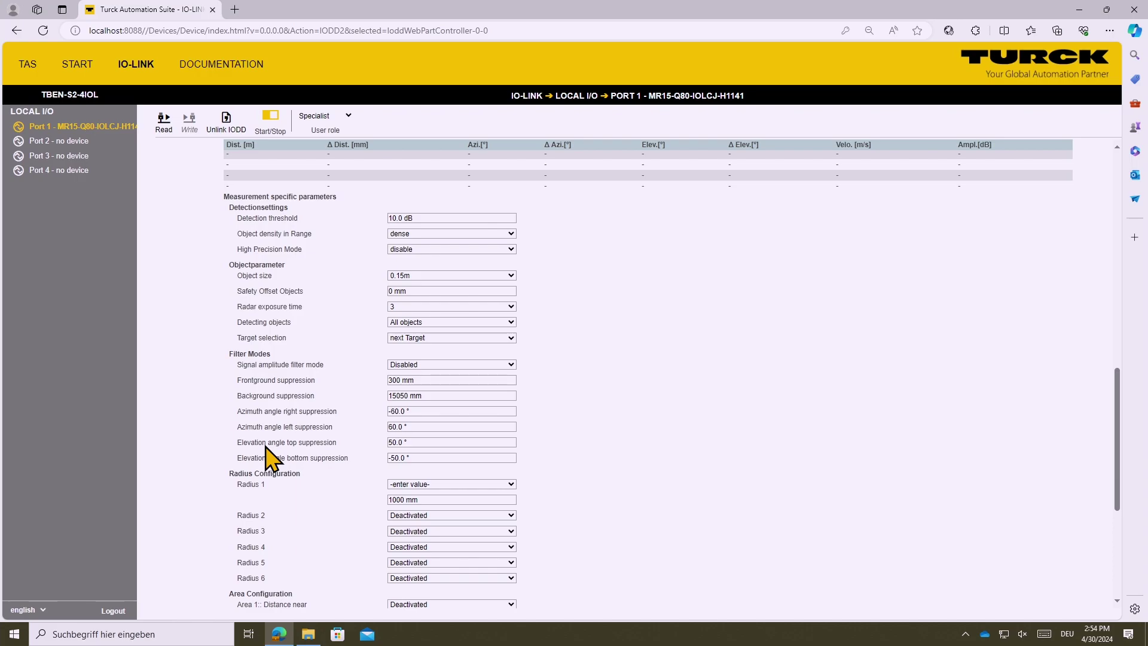
scroll(285, 448, down, 2)
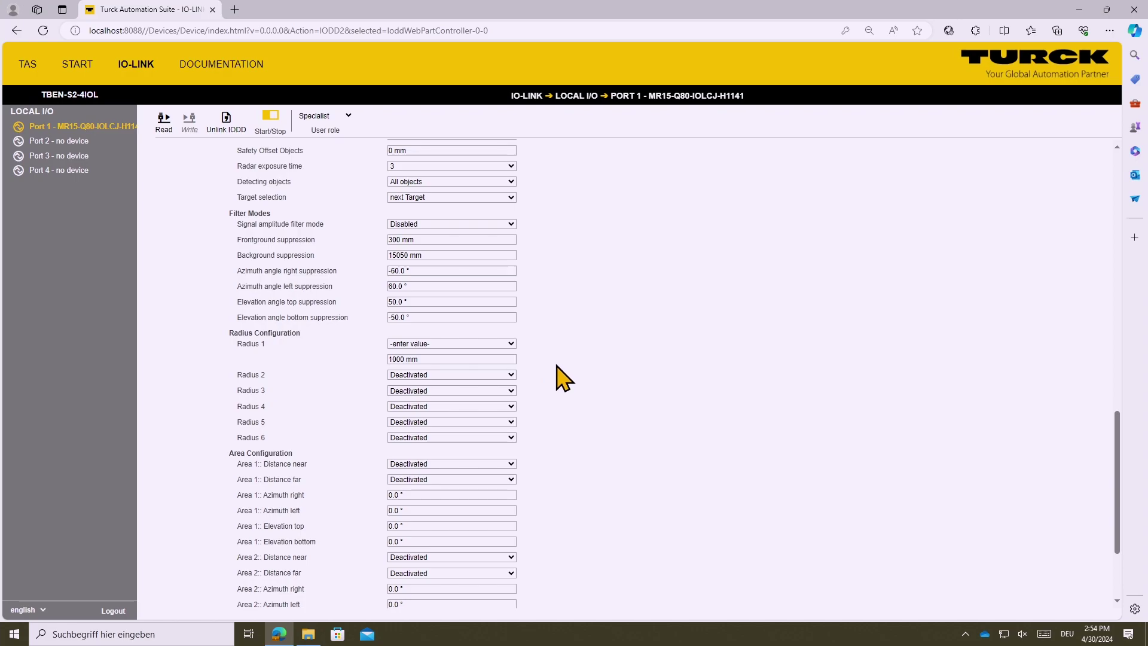
Step: Switch Radius 2 to '-enter value-', enter 1500 mm and write it to the MR15 sensor
click(434, 377)
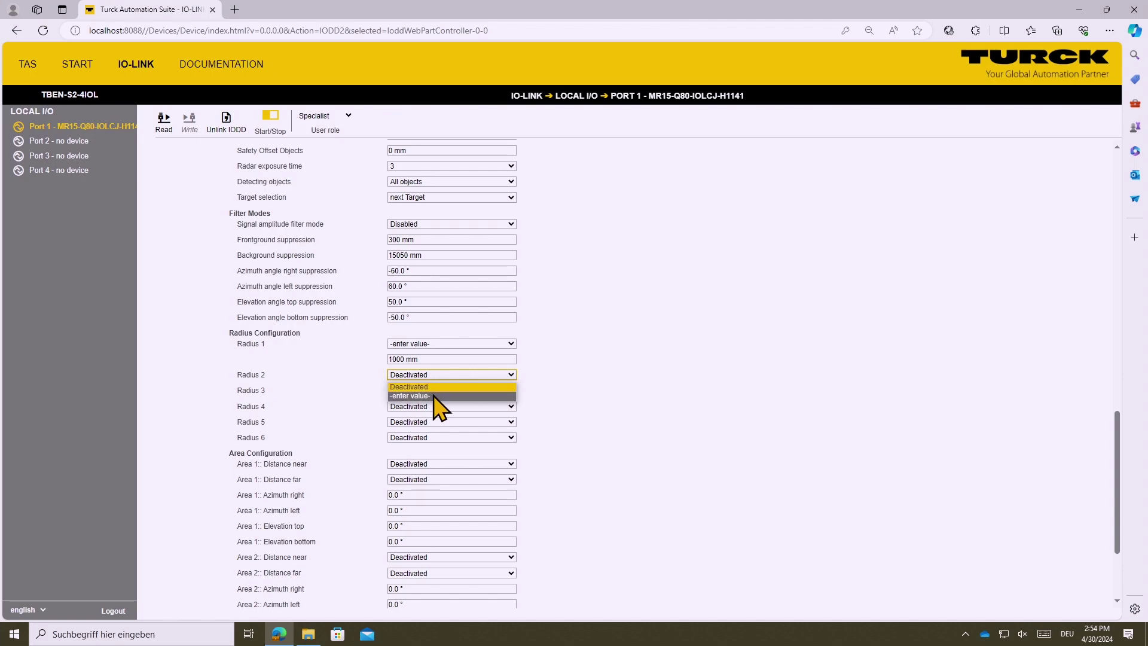
click(434, 395)
click(433, 390)
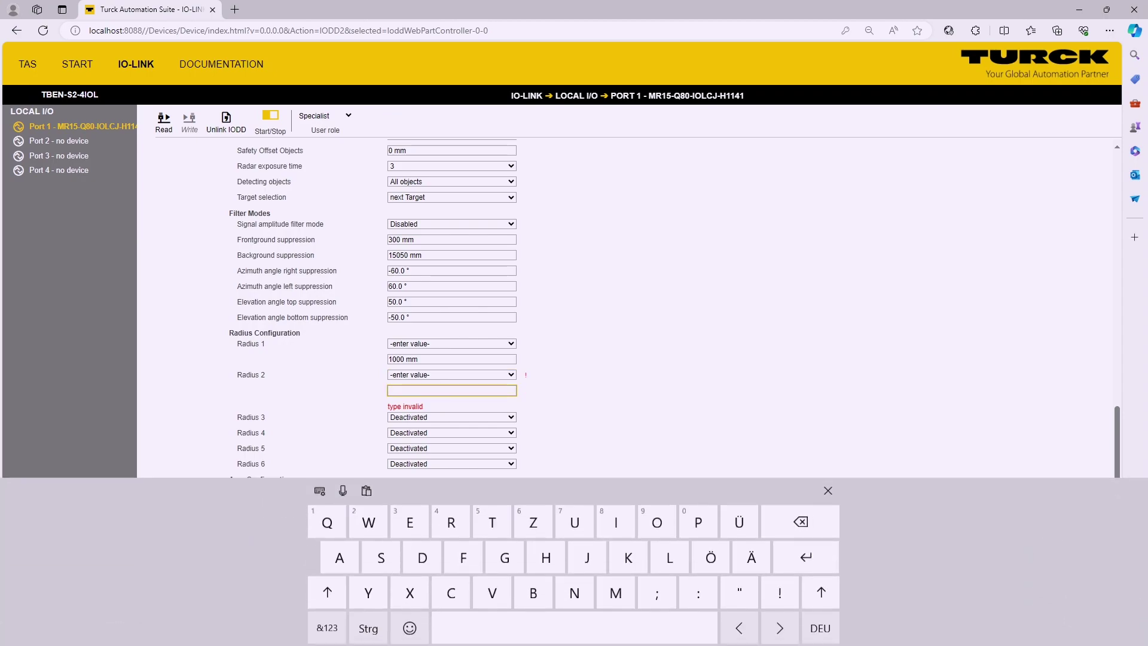
click(328, 625)
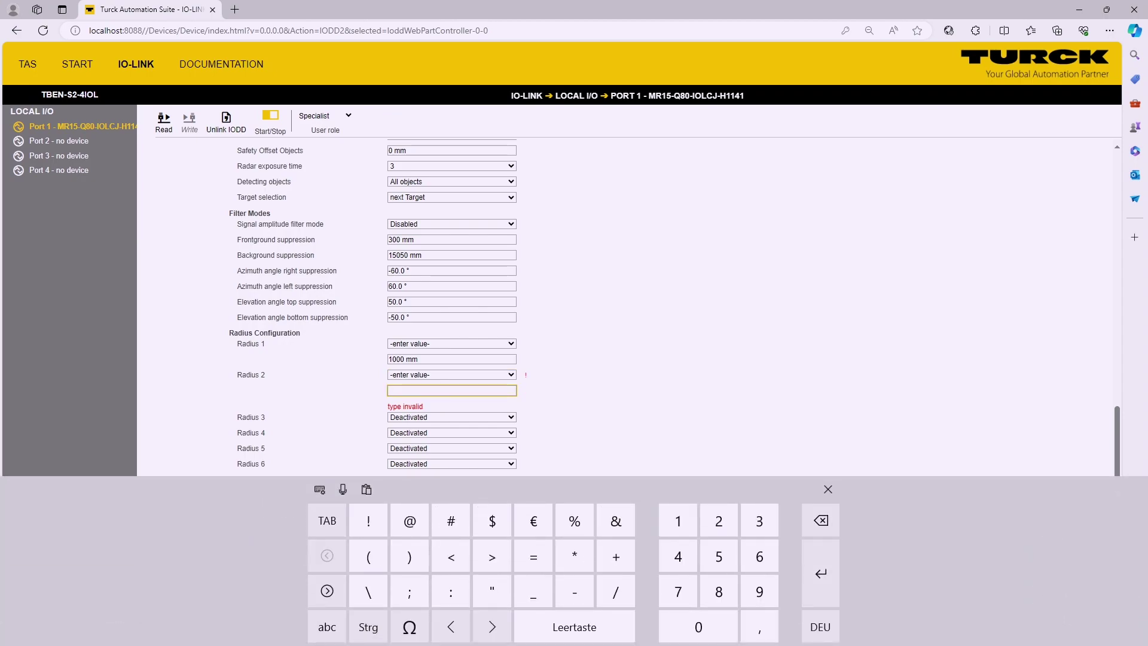
text(15000)
click(927, 430)
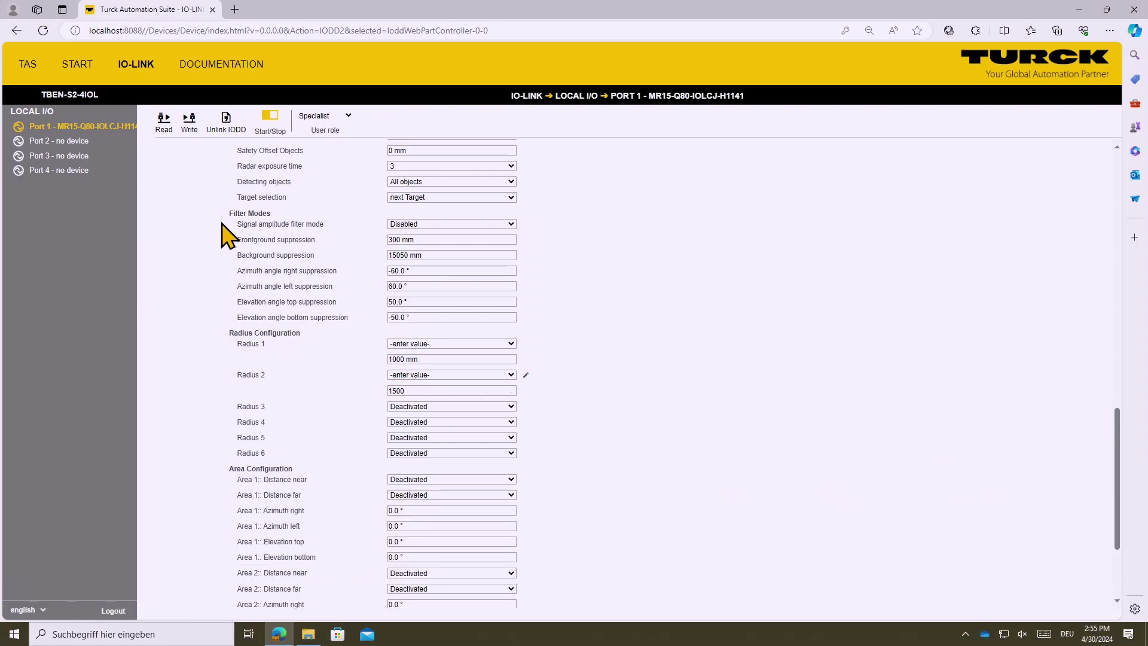
click(190, 127)
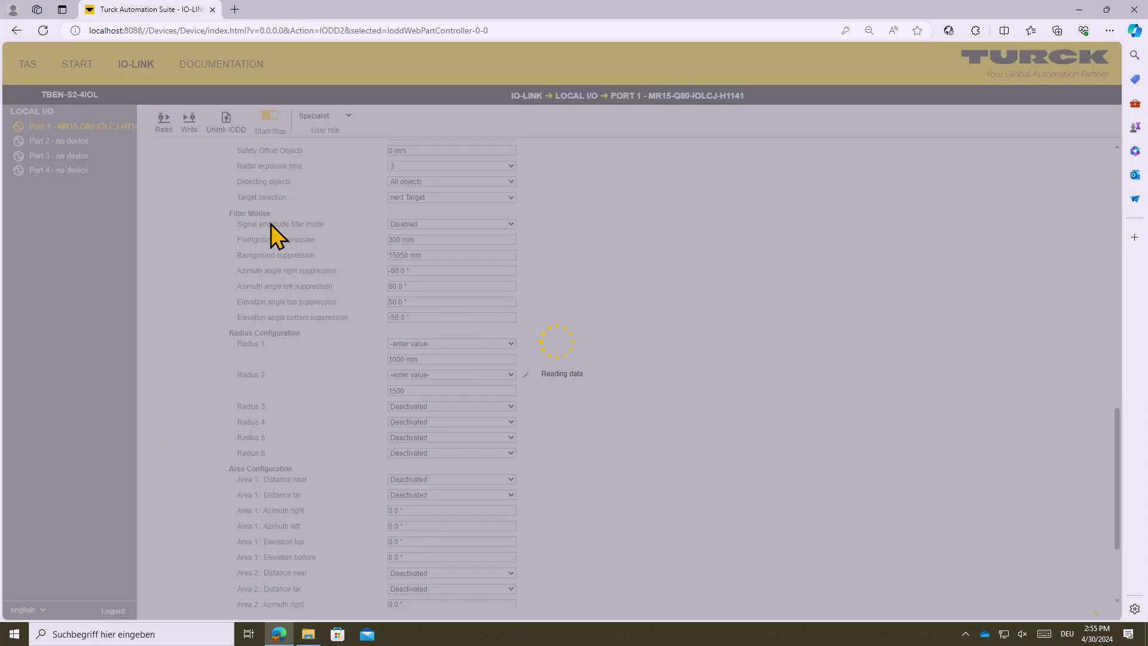
scroll(487, 378, up, 15)
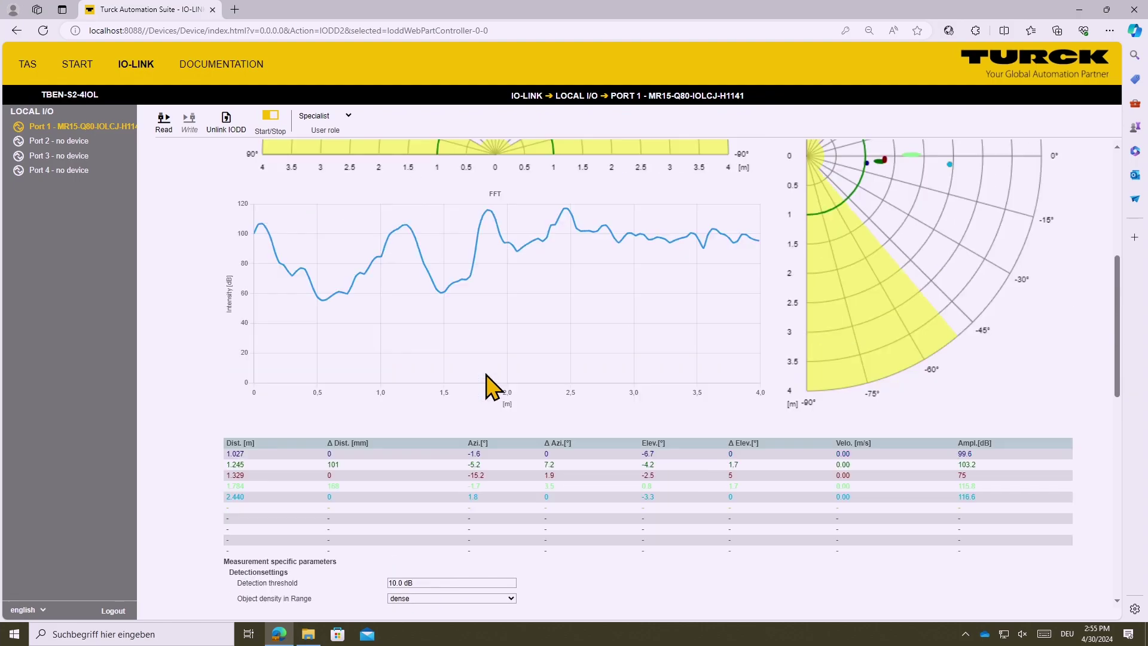
Step: Check the new red 1.5 m arc on the radar plots and confirm Radius 2 reads 1500 mm
scroll(494, 374, up, 1)
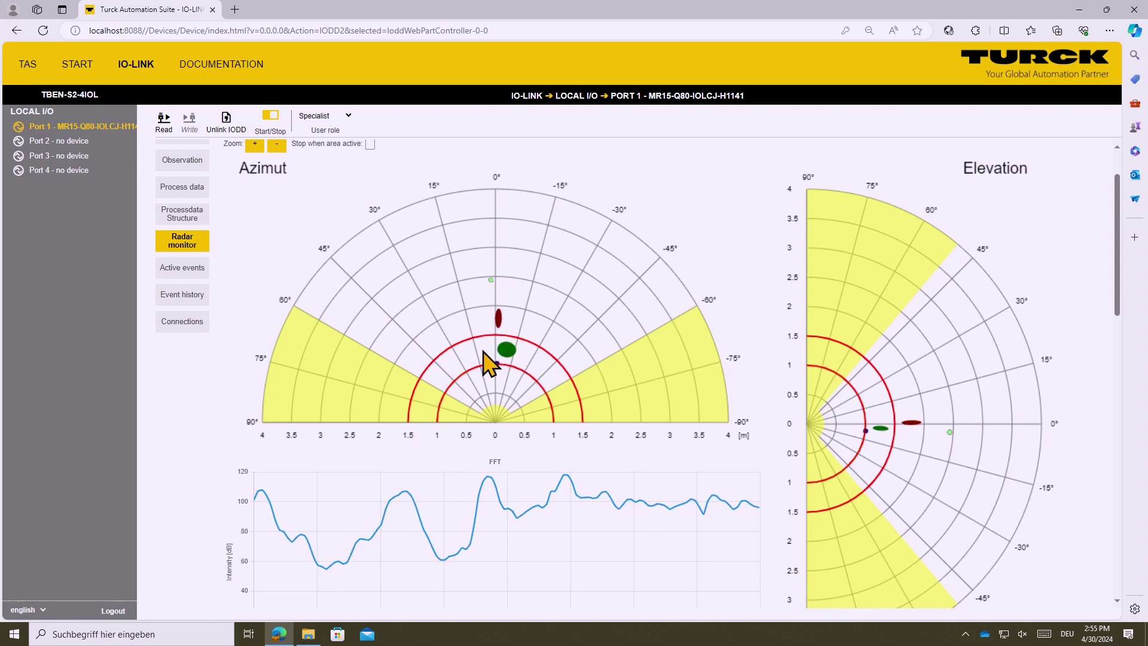
scroll(430, 328, down, 15)
scroll(418, 406, down, 1)
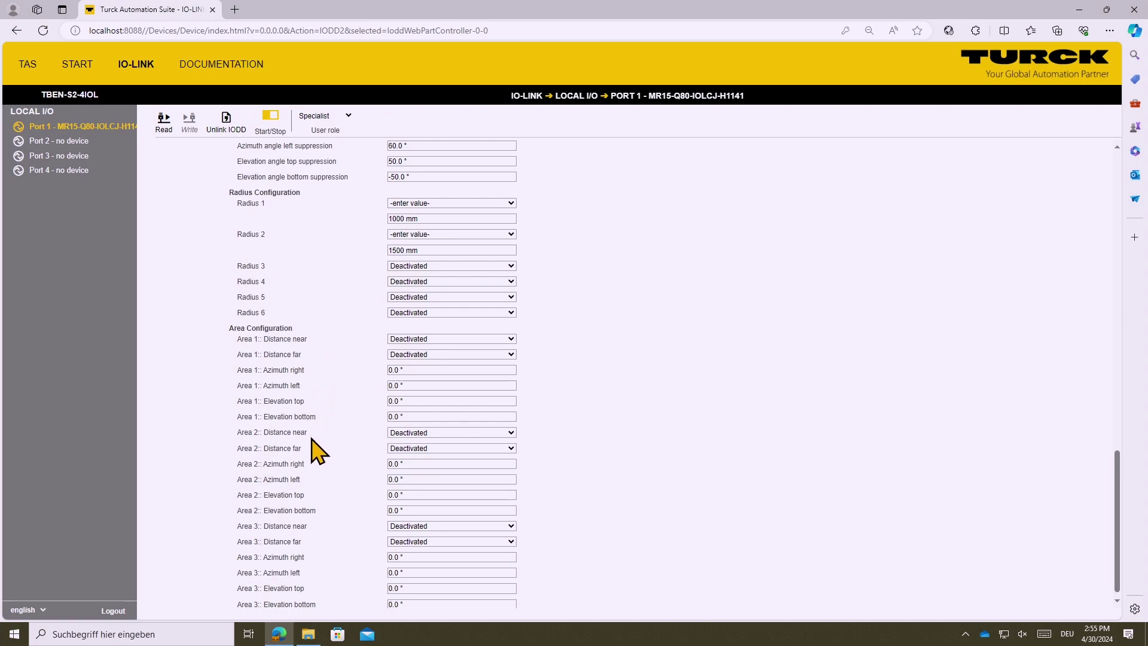
scroll(315, 443, up, 6)
scroll(313, 451, up, 10)
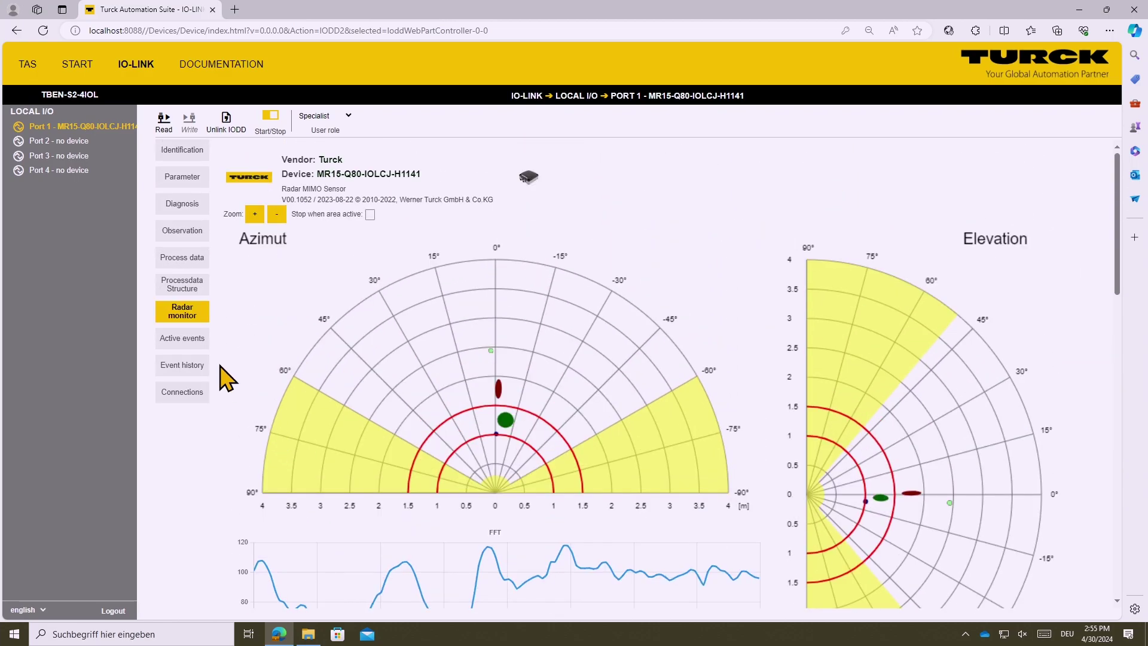
click(182, 178)
Step: Review the sensor's general, measurement, radius and switching channel parameters in the Parameter view
click(191, 178)
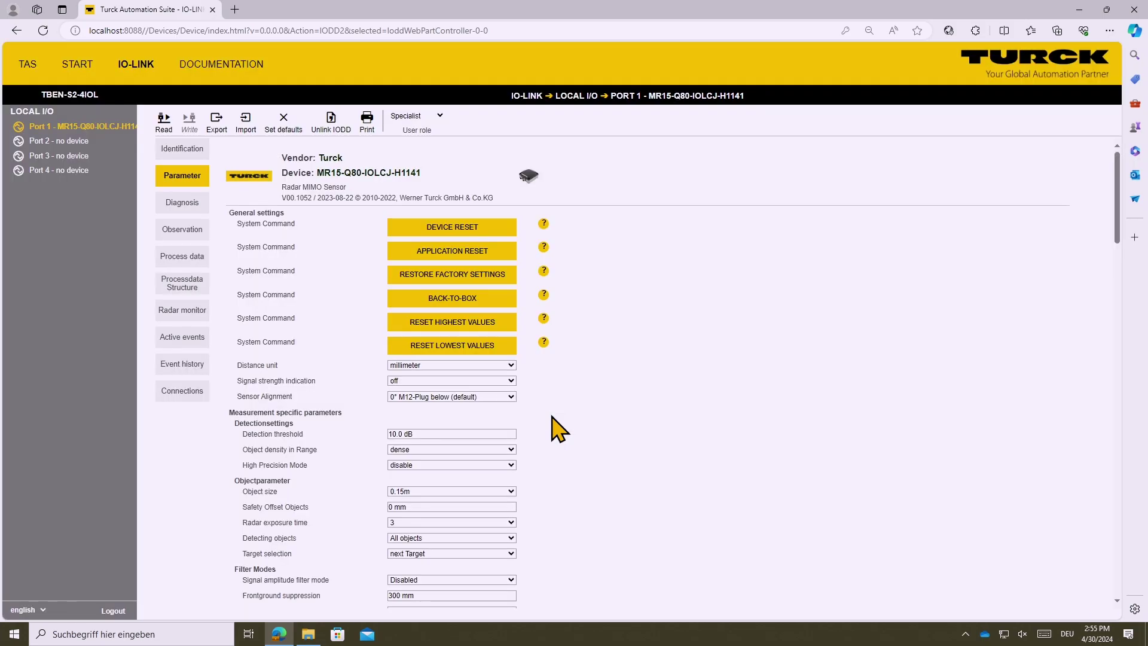
scroll(596, 431, down, 1)
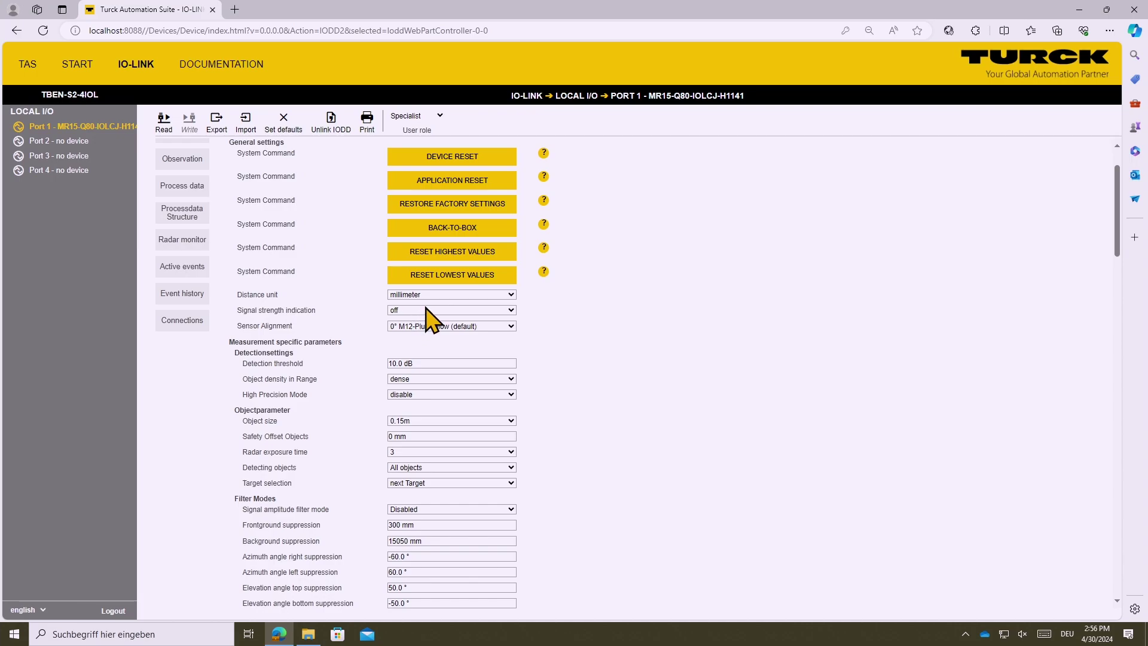
scroll(541, 359, down, 7)
scroll(544, 377, down, 10)
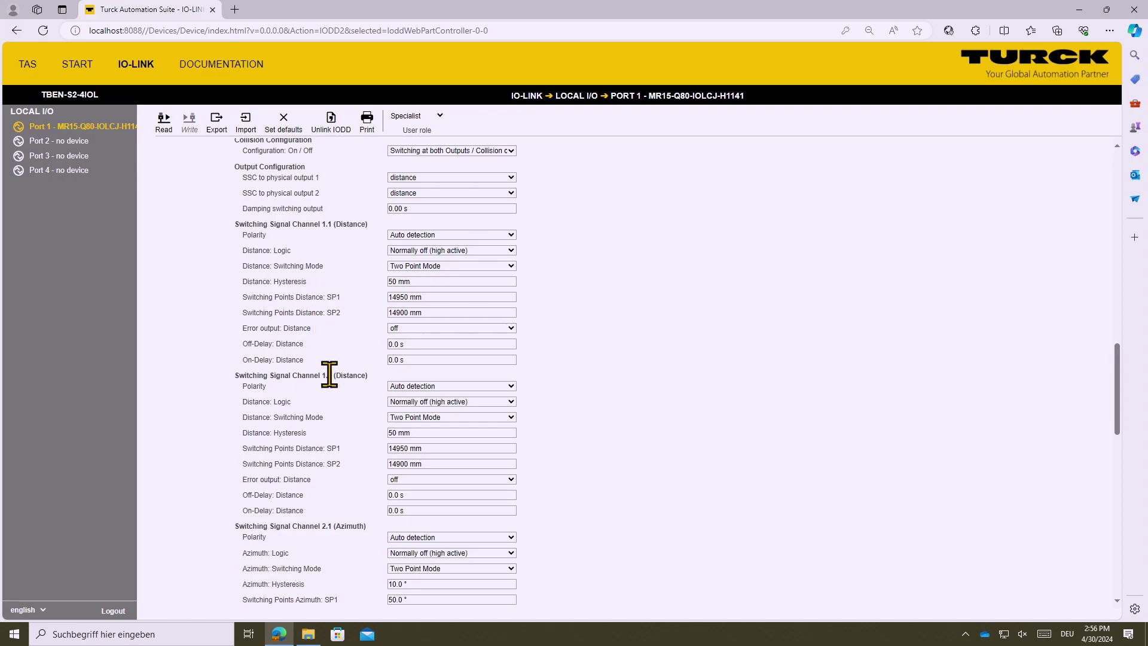
scroll(329, 373, up, 7)
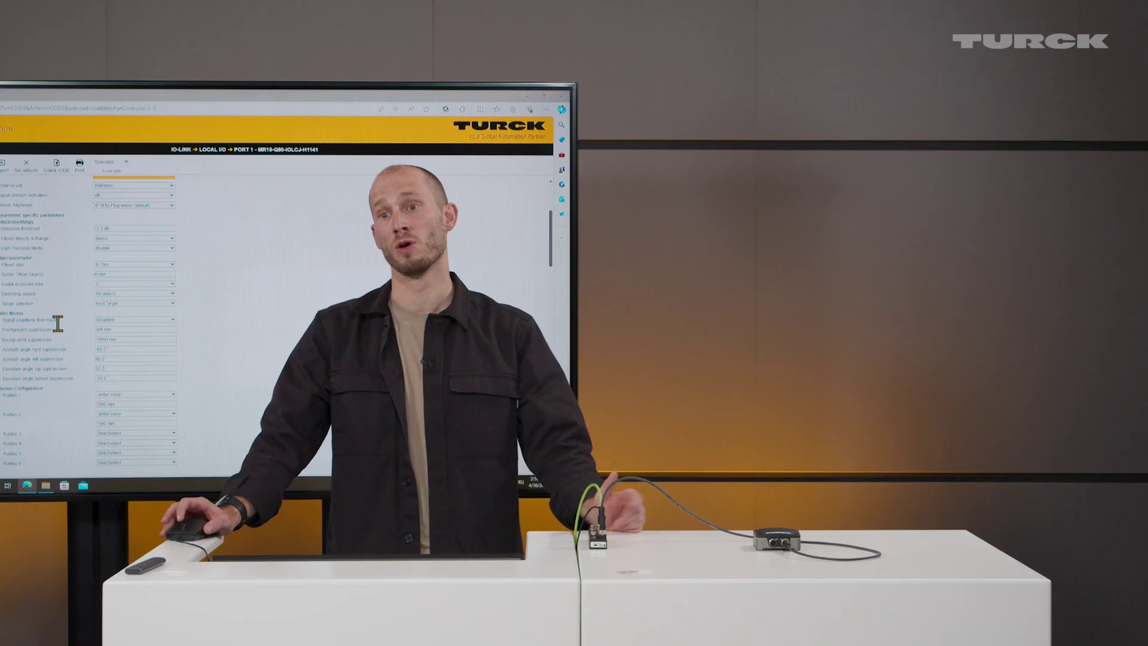
scroll(330, 373, up, 10)
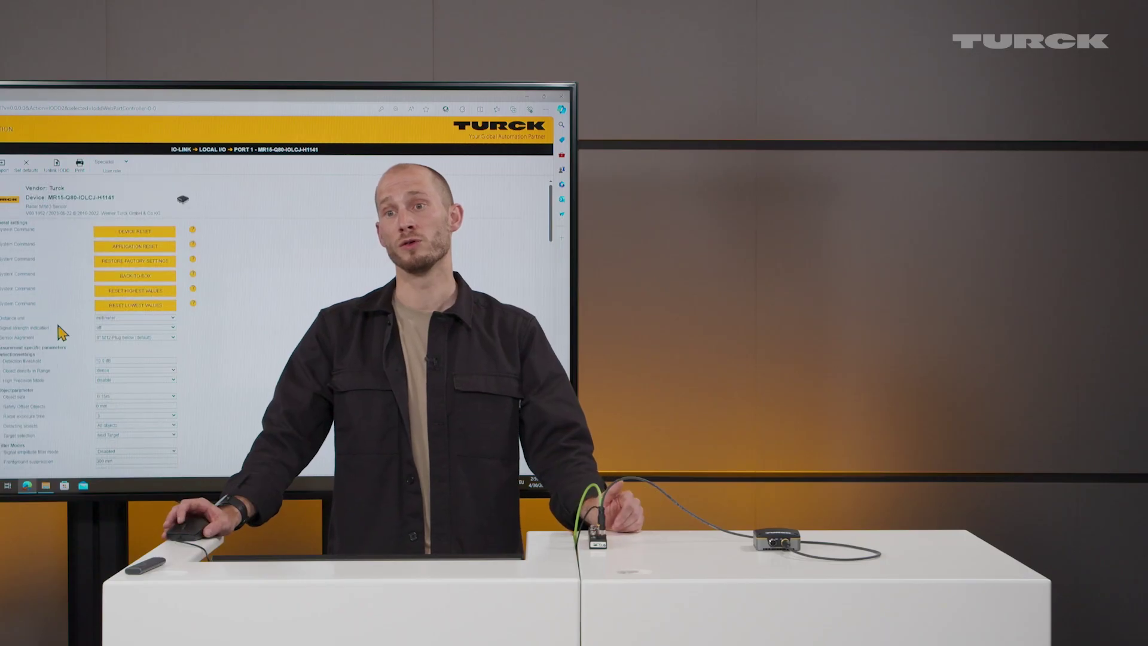